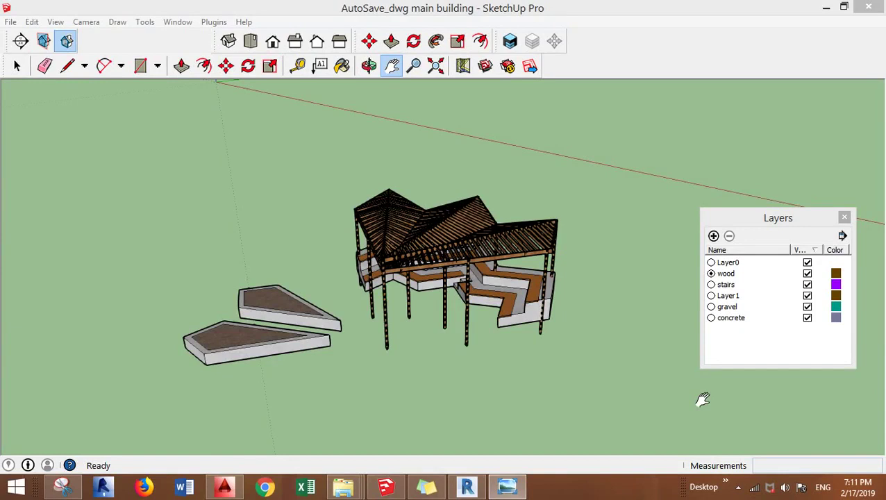
Step: Bring up the sticky note giving two reasons to learn this SketchUp-to-Revit method
left_click(434, 490)
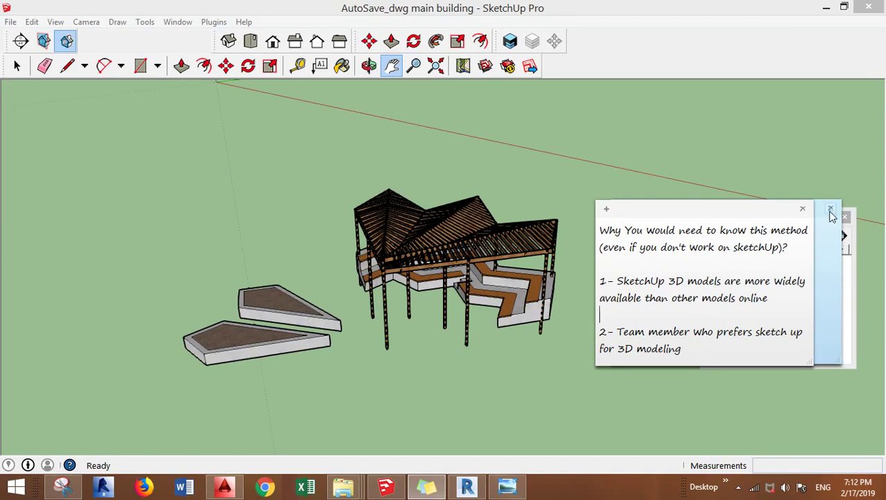
Step: Read the note on why this method is best, then return to the SketchUp model with its Layers list
left_click(825, 245)
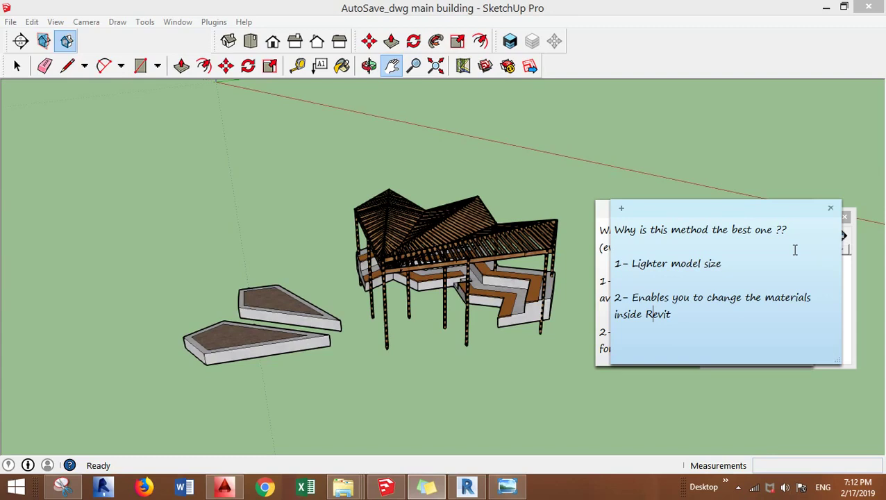
left_click(648, 32)
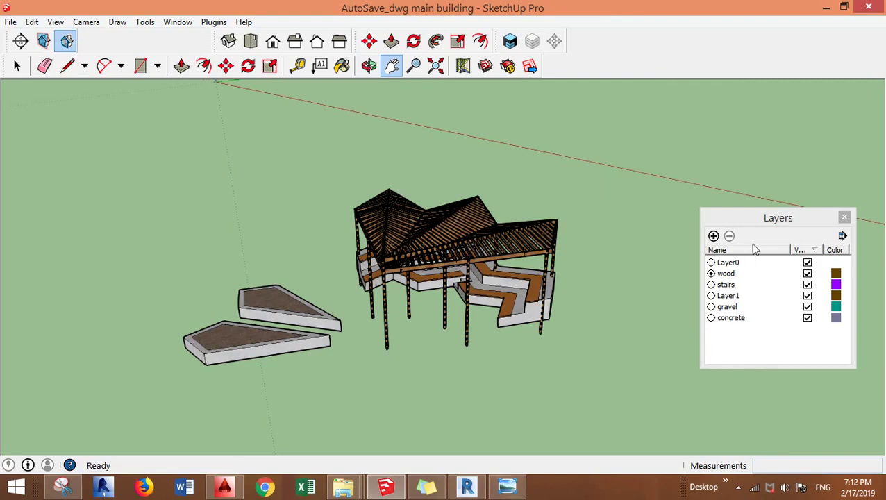
Step: Open the 3D Model export dialog set to AutoCAD DWG in the drawings folder
left_click(760, 218)
left_click(759, 226)
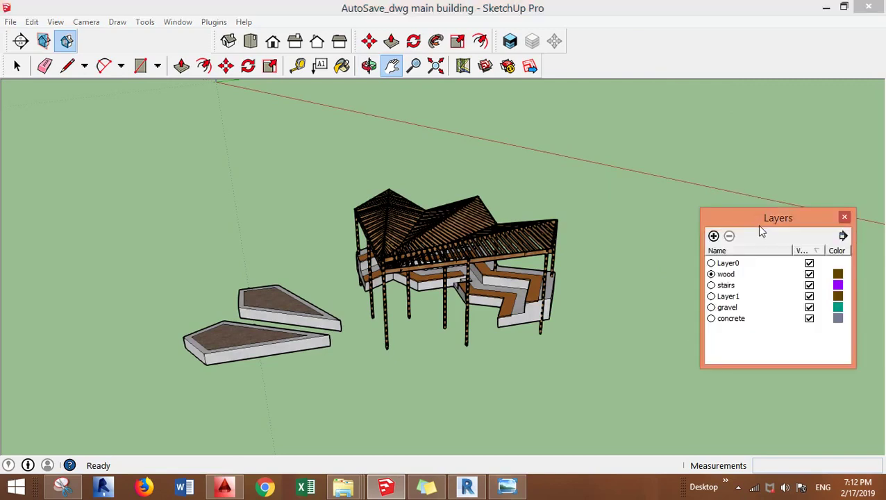
left_click(24, 10)
left_click(11, 21)
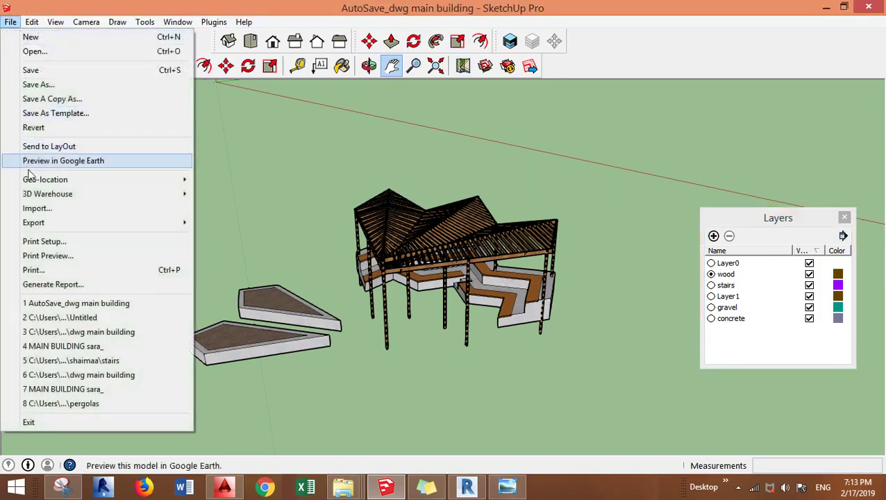
mouse_move(69, 230)
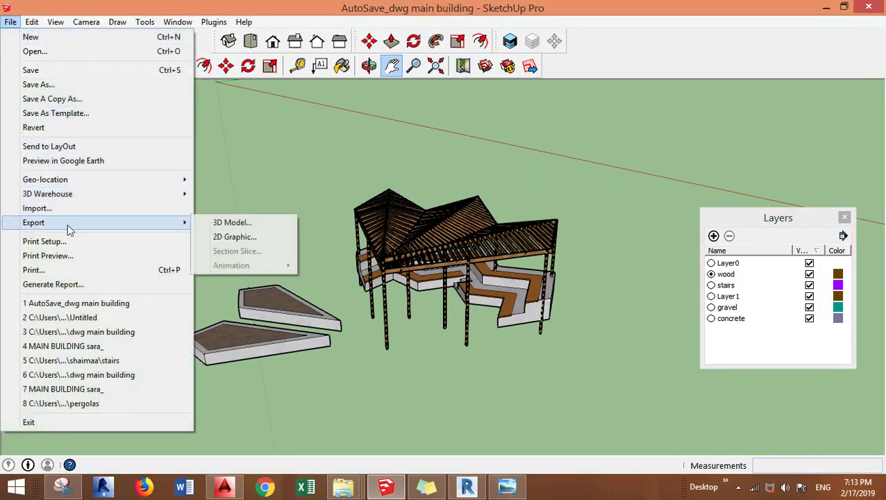
left_click(220, 223)
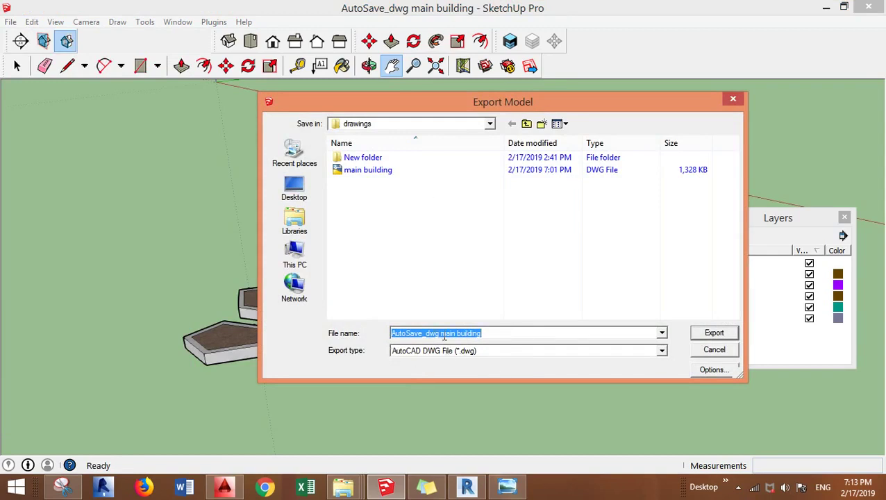
Step: Strip the 'AutoSave_dwg' prefix and export the model as 'main building 1' DWG
left_click(520, 334)
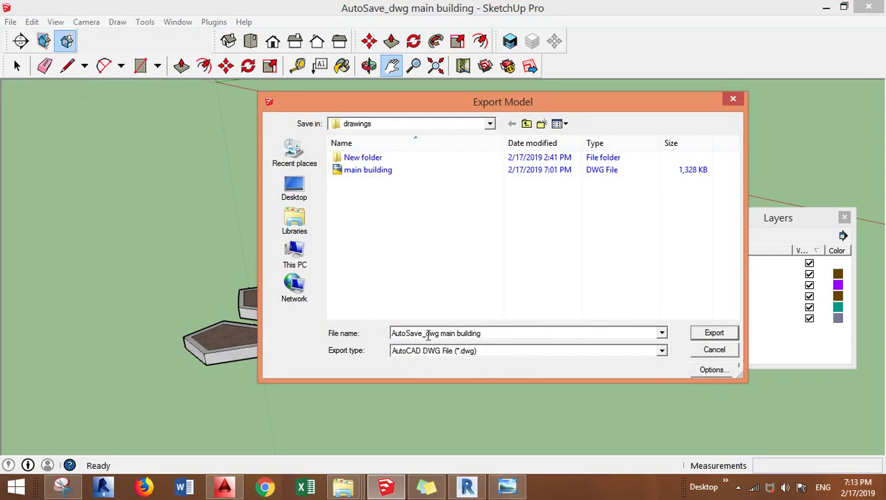
left_click_drag(443, 334, 340, 333)
key("BackSpace")
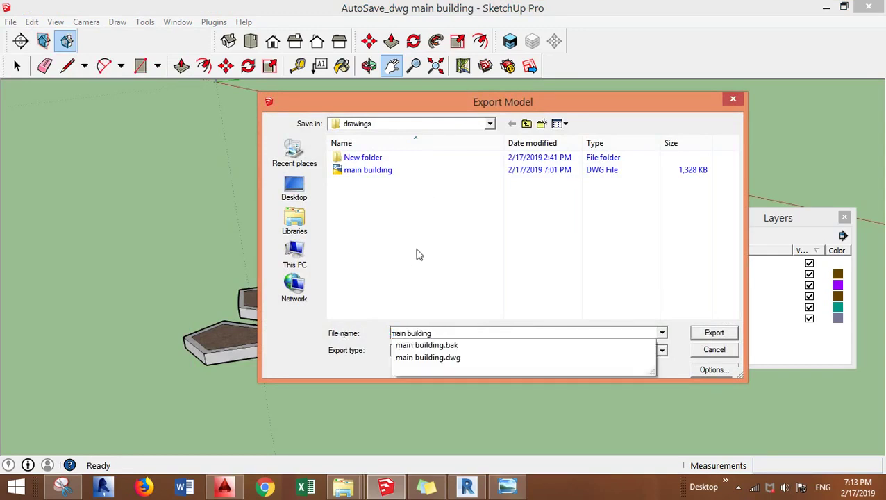
left_click(418, 254)
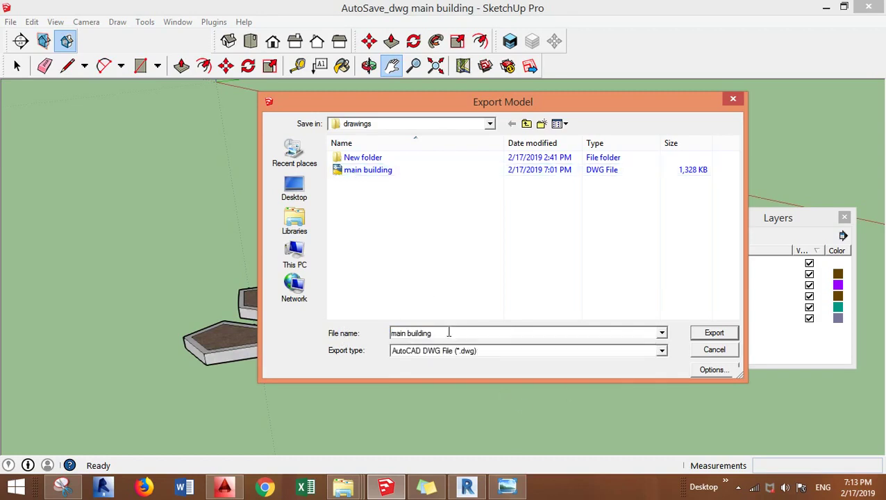
mouse_move(436, 333)
left_mouse_down()
mouse_move(388, 333)
mouse_move(444, 333)
left_mouse_up()
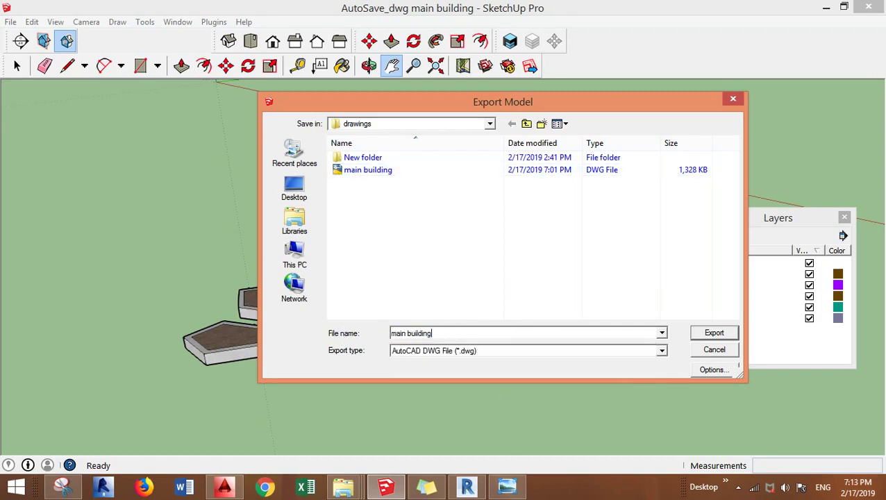
left_click(728, 334)
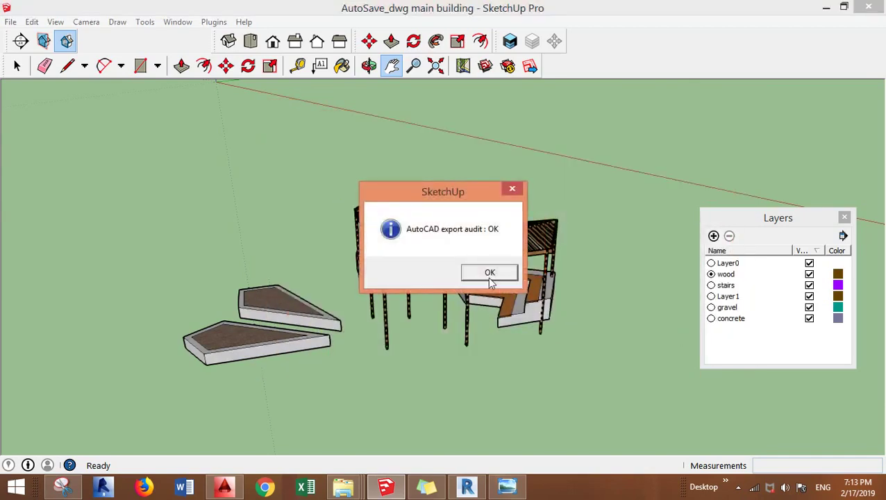
Step: Acknowledge the export audit, then open 'main building 1.dwg' in AutoCAD 2014
left_click(489, 273)
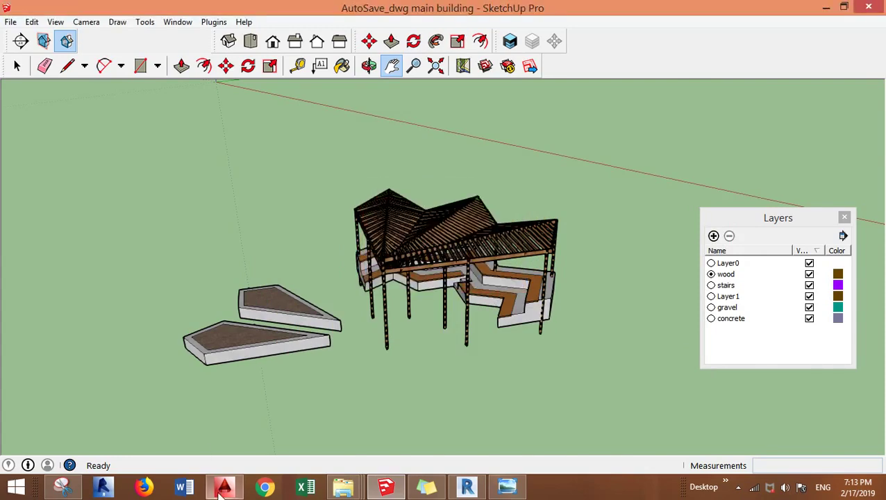
mouse_move(224, 486)
left_click(237, 455)
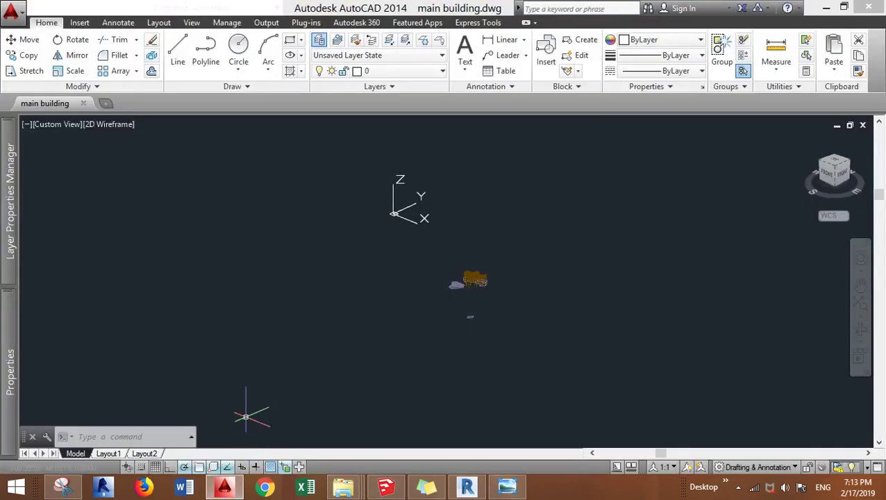
left_click(12, 11)
left_click(51, 108)
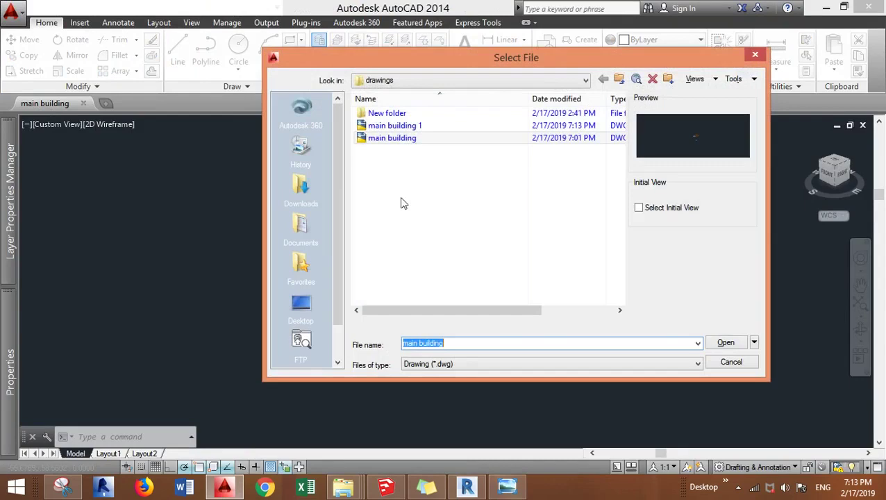
left_click(394, 125)
left_click(741, 343)
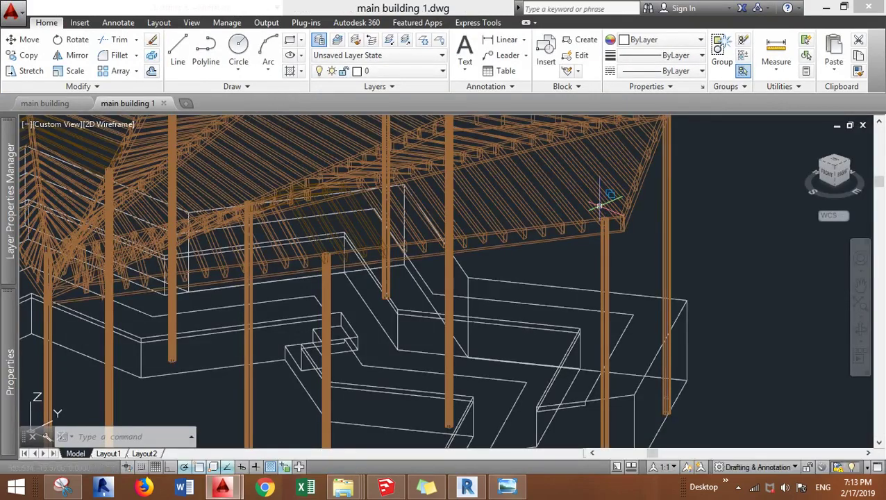
Step: Window-select all the building objects and set their colour to ByLayer
scroll(601, 251, "up", 4)
scroll(644, 297, "down", 4)
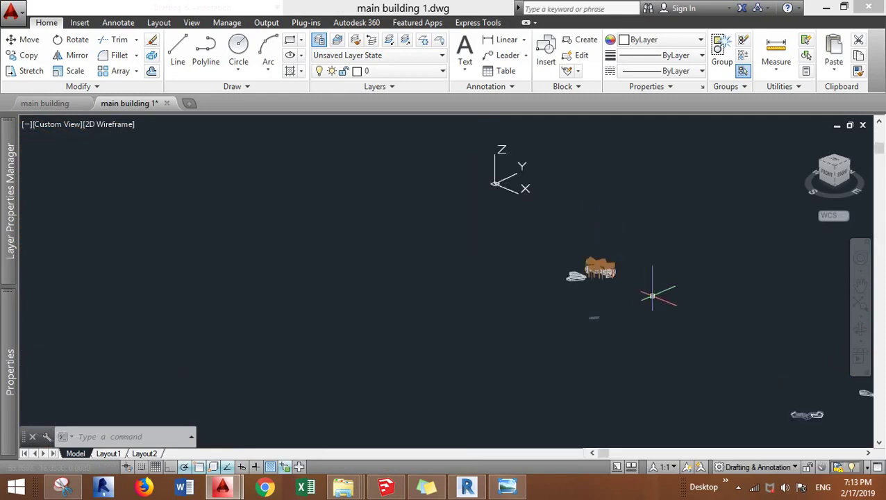
scroll(604, 263, "up", 4)
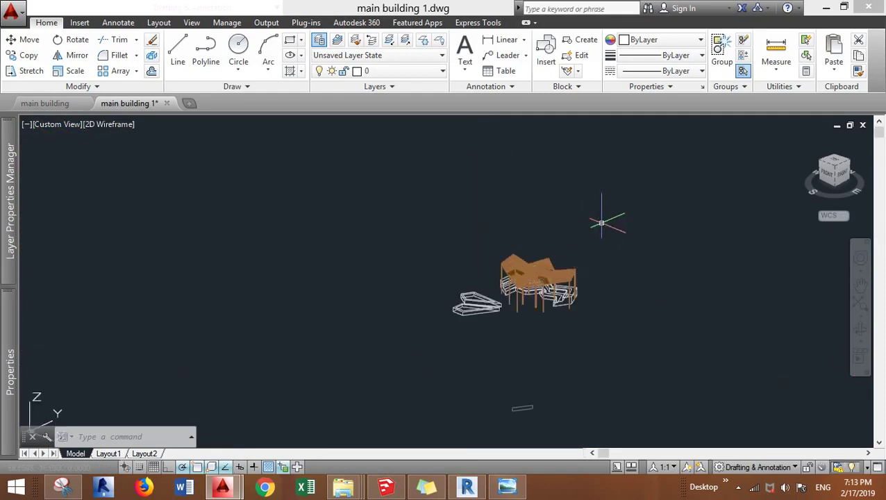
left_click(647, 194)
left_click(368, 352)
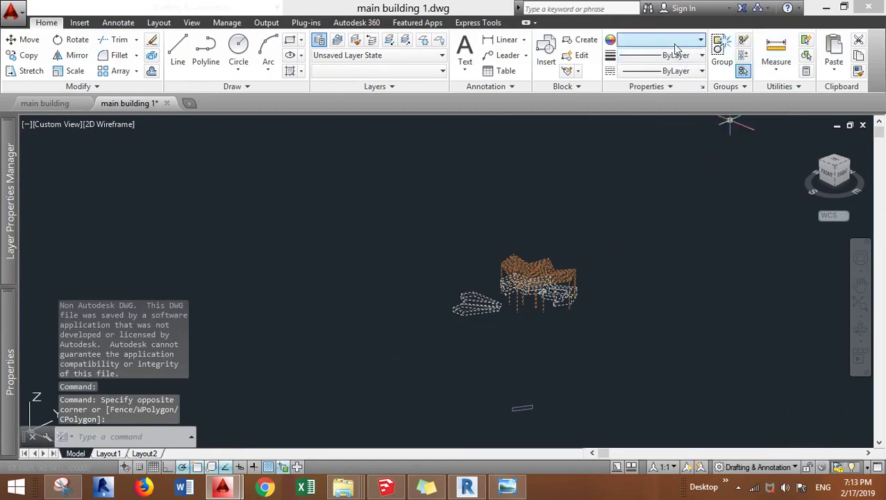
left_click(695, 40)
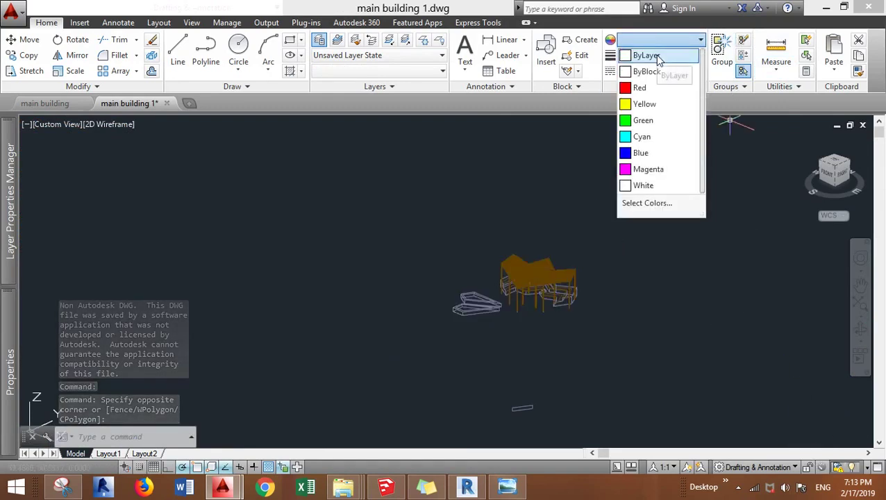
left_click(659, 60)
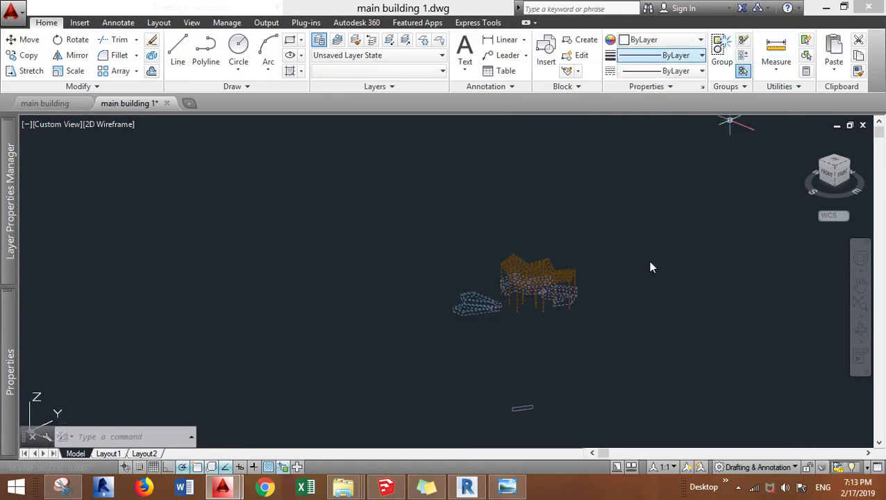
key("Escape")
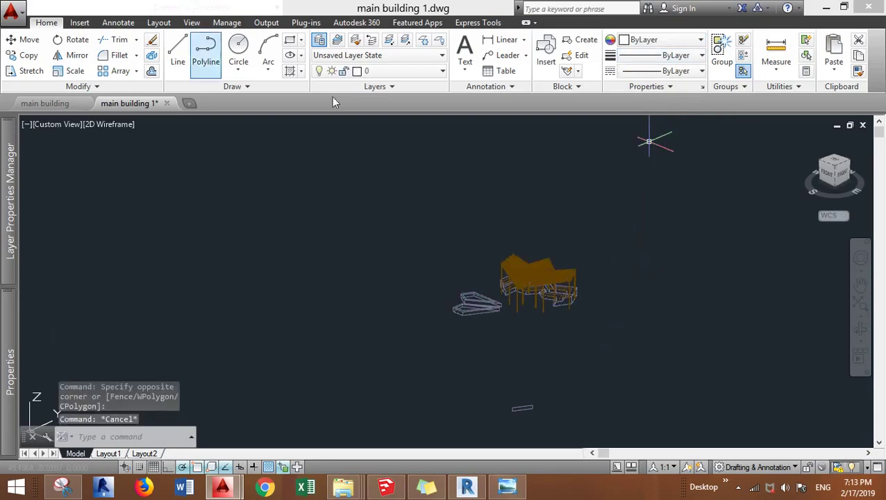
Step: Save 'main building 1.dwg' with Ctrl+S
left_click(11, 9)
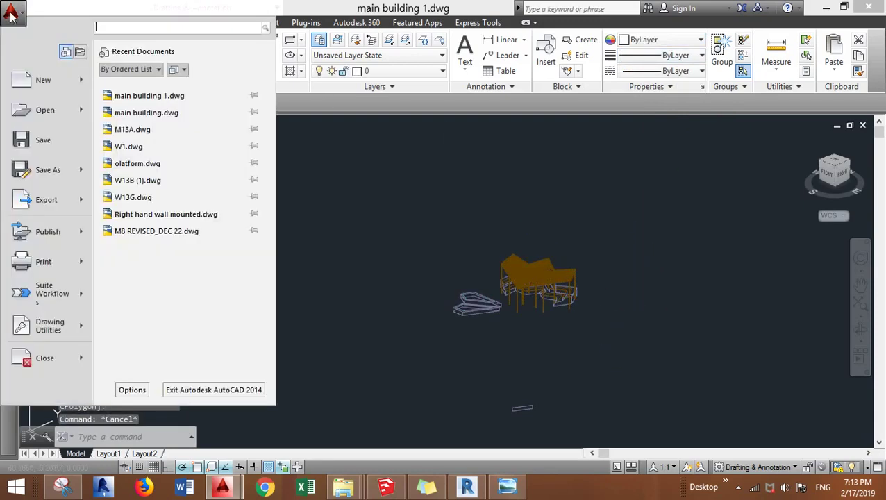
key("Escape")
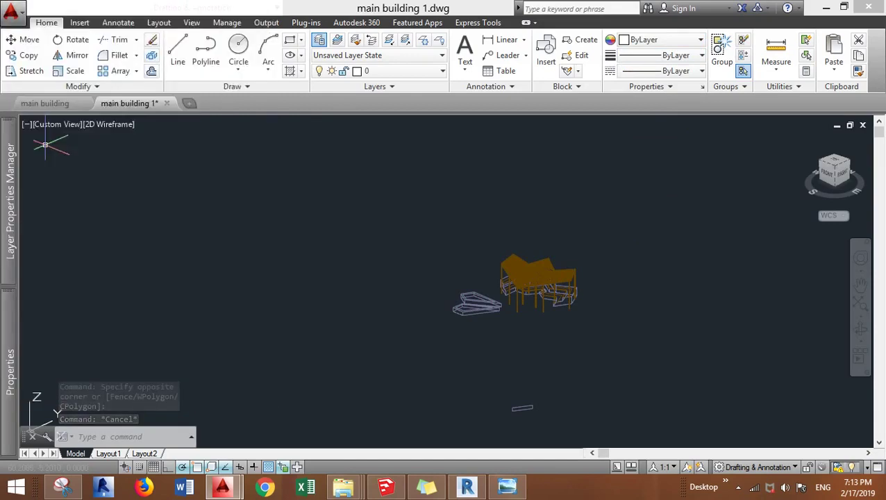
key("ctrl+s")
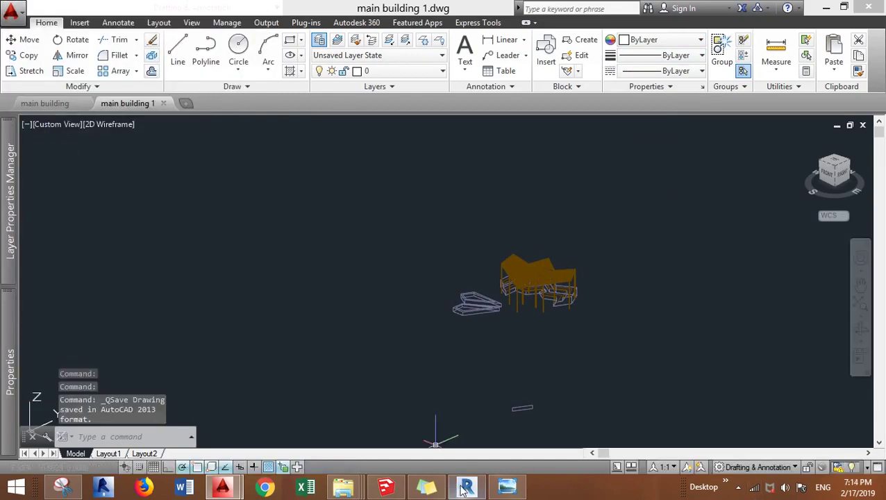
Step: In Revit, start Import CAD and choose 'main building 1' from the drawings folder
left_click(467, 487)
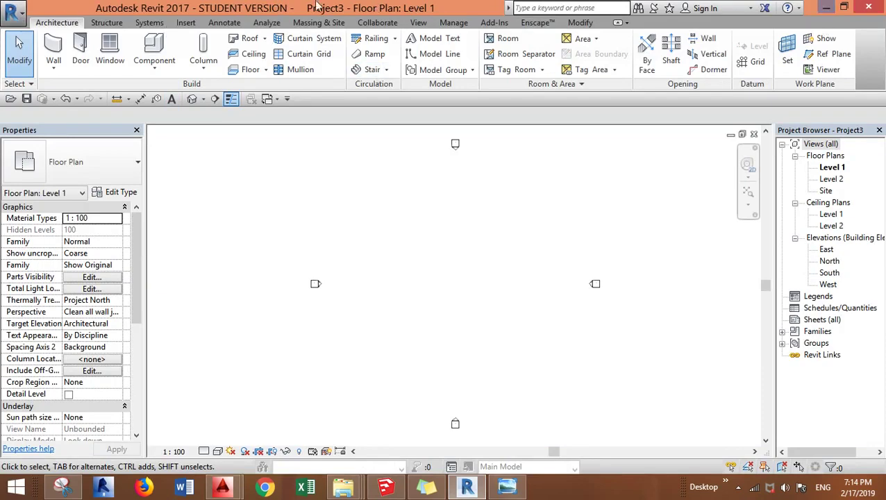
left_click(186, 22)
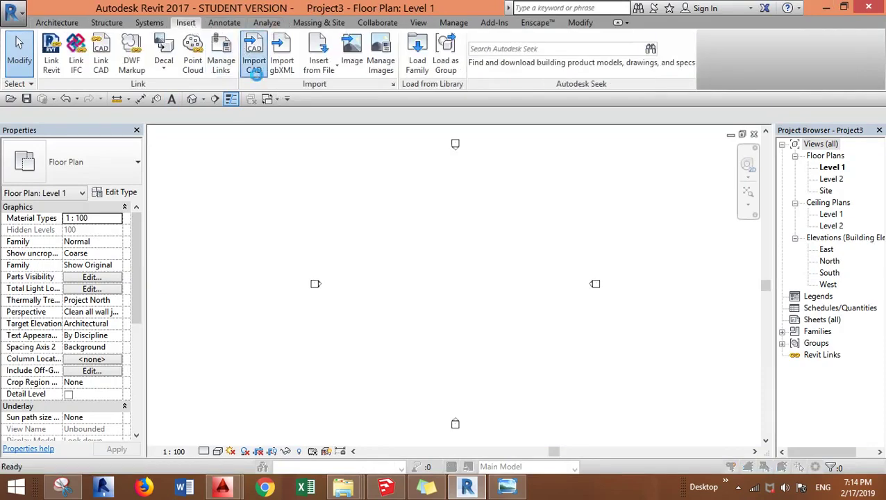
left_click(253, 55)
left_click(289, 139)
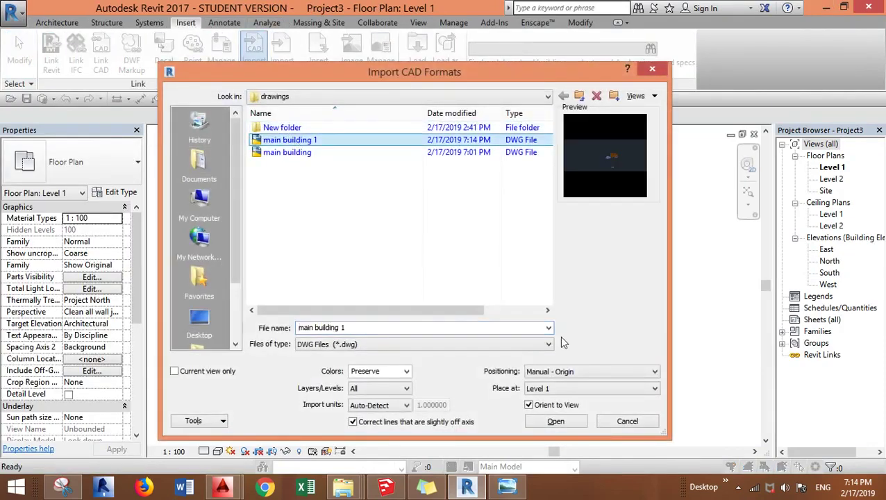
Step: Import the 'main building 1' DWG and place it in the Level 1 plan
left_click(554, 421)
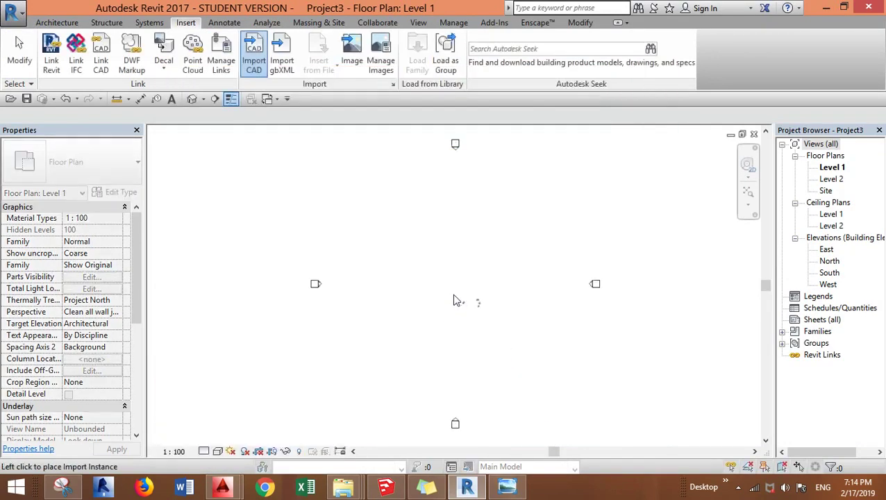
left_click(449, 293)
scroll(451, 292, "up", 5)
scroll(455, 289, "down", 5)
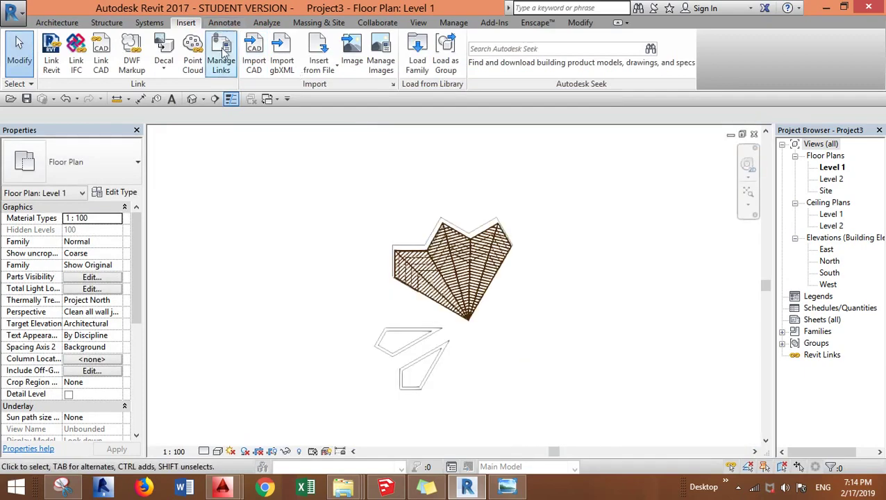
Step: Show the building in the Default 3D View with the Realistic visual style
left_click(191, 99)
scroll(345, 188, "up", 5)
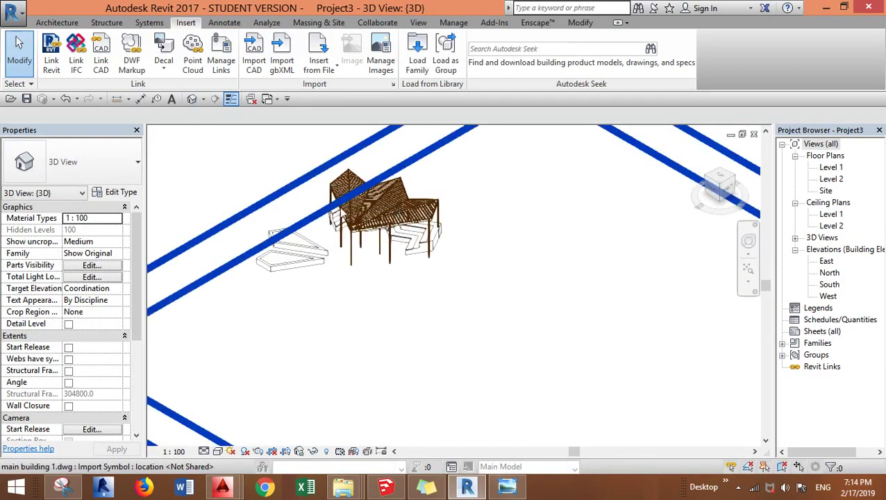
scroll(221, 431, "down", 1)
left_click(217, 451)
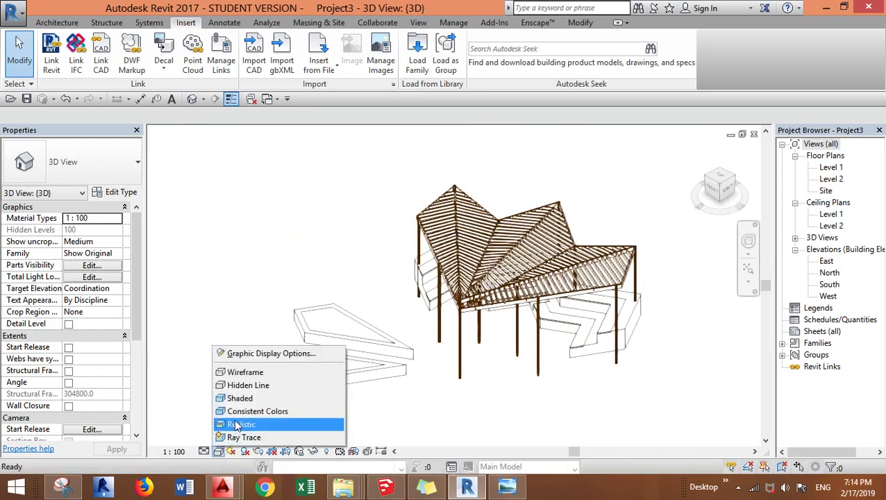
left_click(240, 422)
scroll(626, 266, "up", 5)
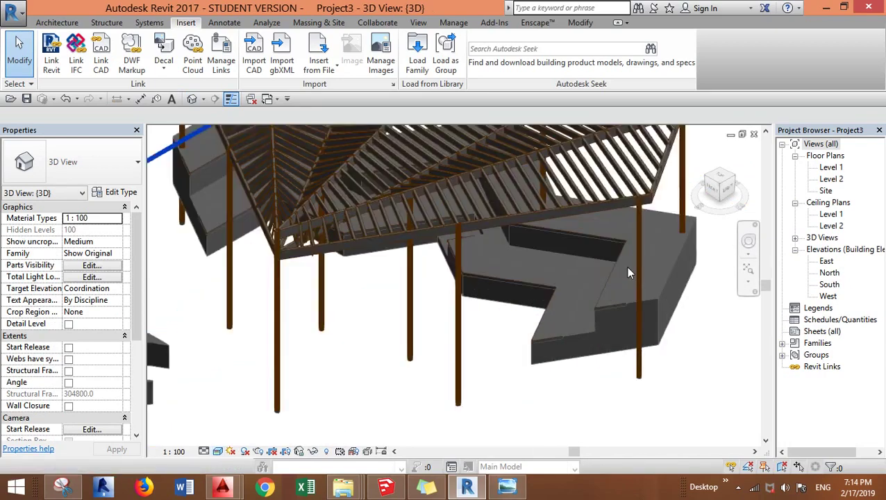
scroll(340, 280, "down", 8)
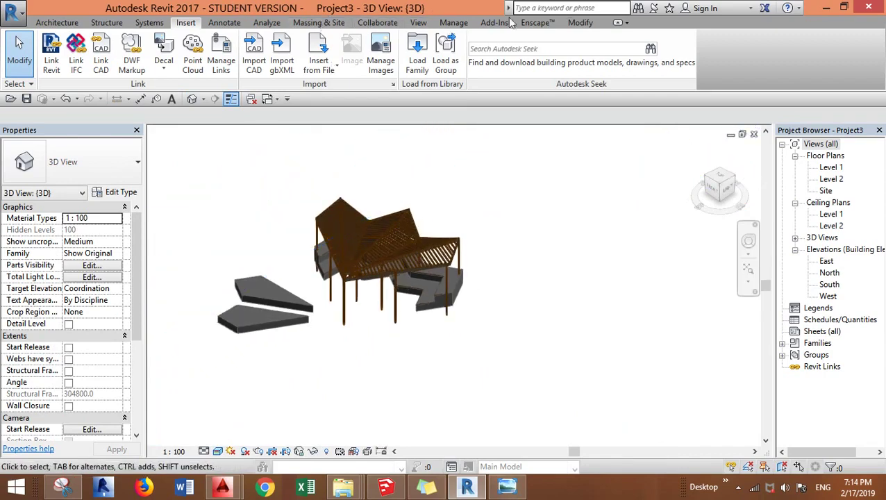
Step: Open Object Styles on the Imported Objects tab
left_click(458, 25)
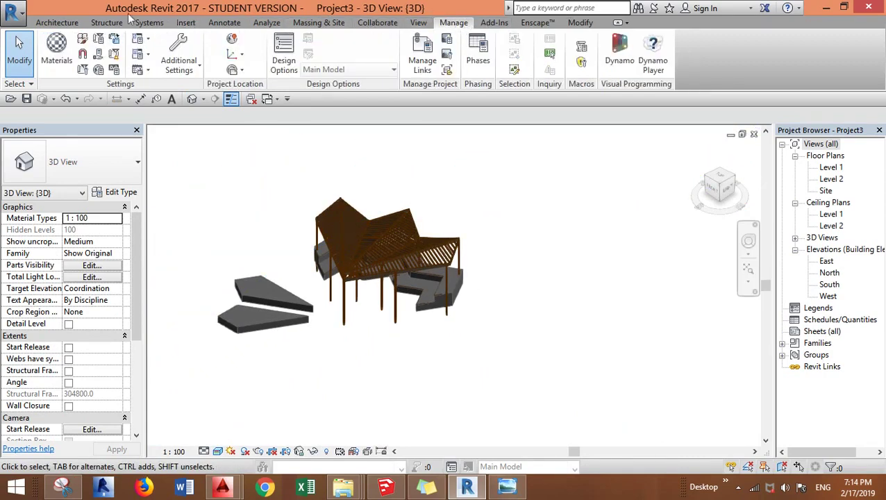
left_click(81, 39)
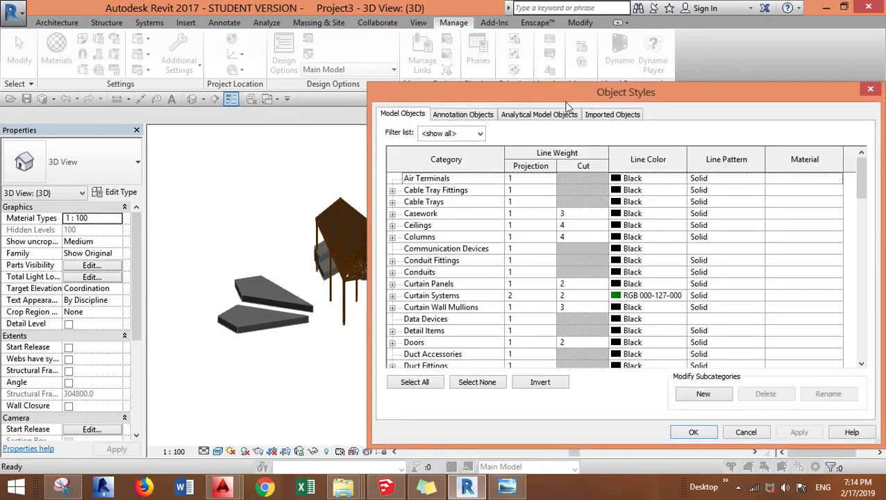
left_click_drag(565, 97, 406, 115)
left_click(422, 117)
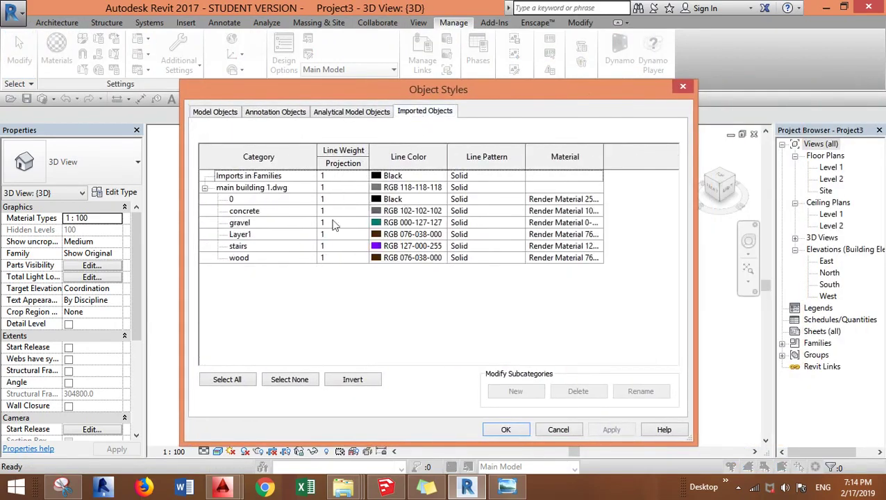
Step: Open the Material Browser for the concrete layer's Material cell
left_click(259, 211)
left_click(250, 199)
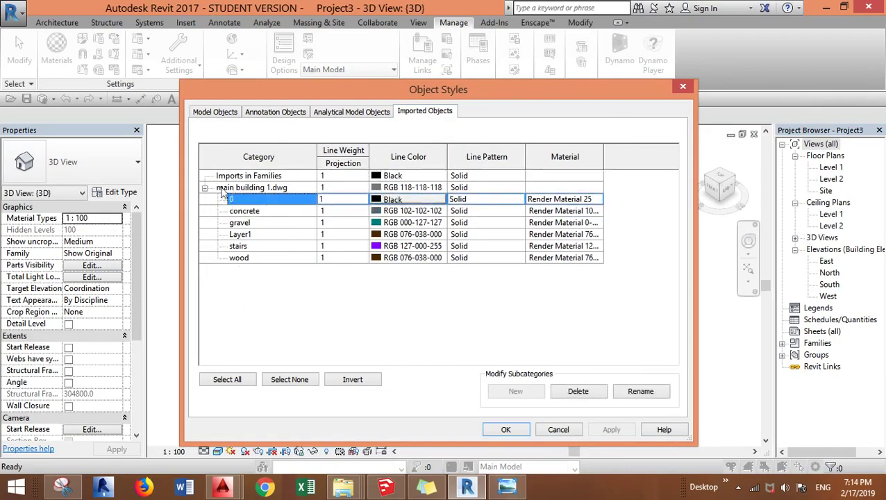
left_click(590, 212)
left_click(597, 210)
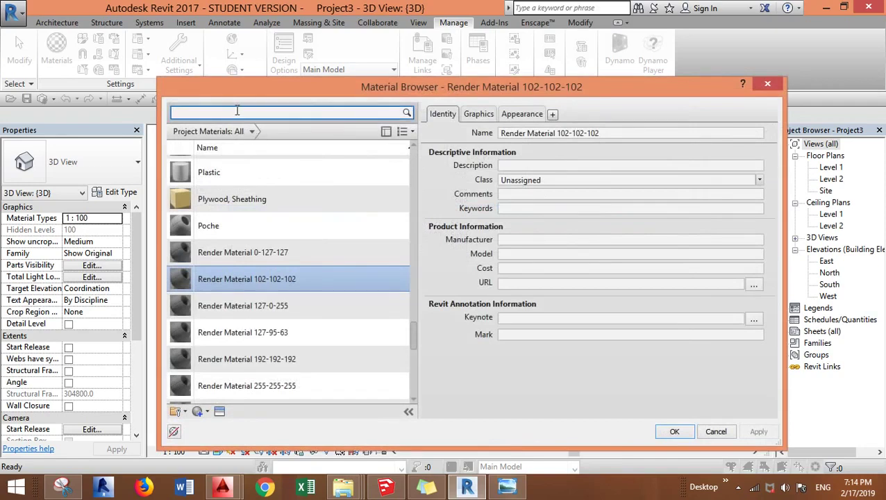
Step: Assign Ceramic Tile as the concrete layer's material
left_click(237, 111)
type("concret")
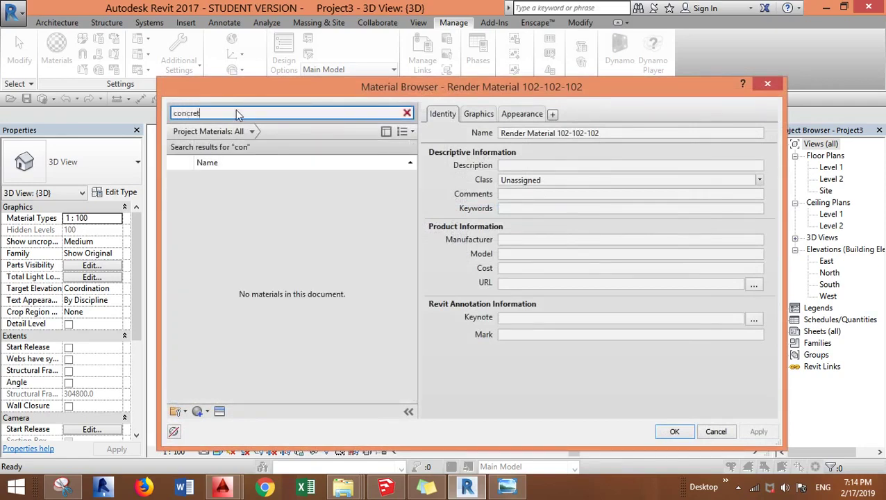
left_click(220, 186)
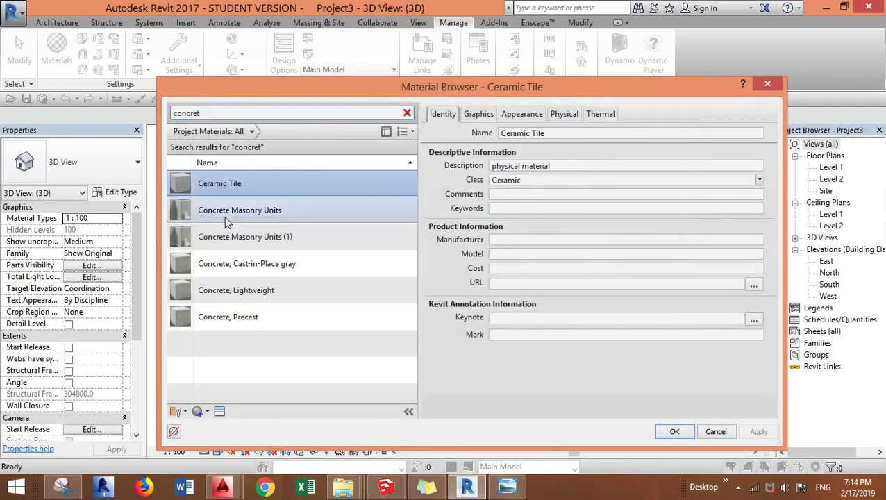
left_click(673, 431)
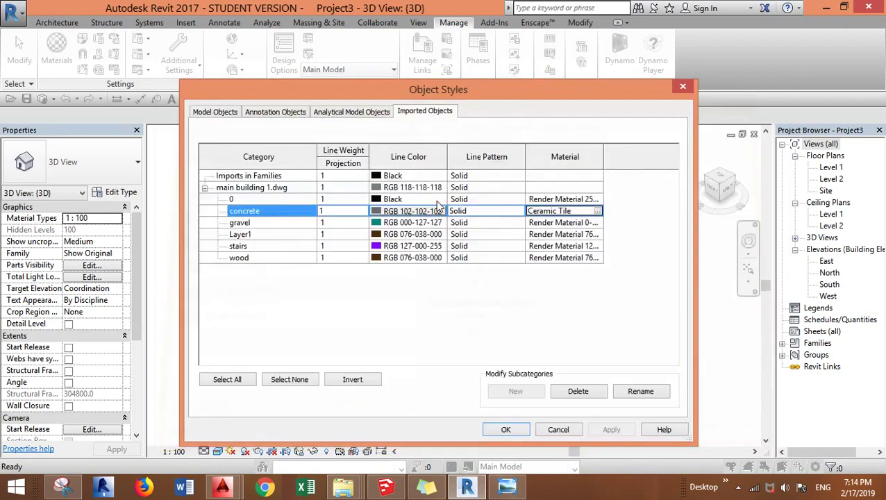
Step: Give the gravel layer a new material with the Gravel - Compact appearance
left_click(340, 222)
left_click(590, 223)
left_click(597, 223)
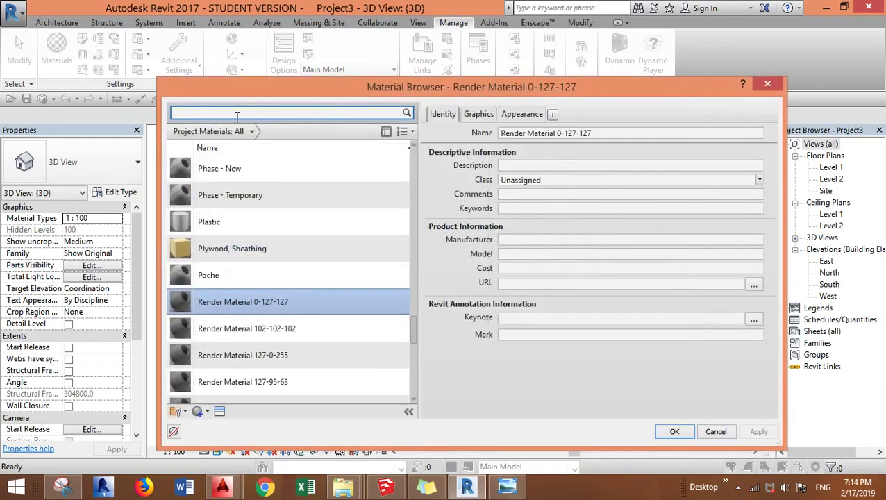
left_click(236, 116)
type("grave")
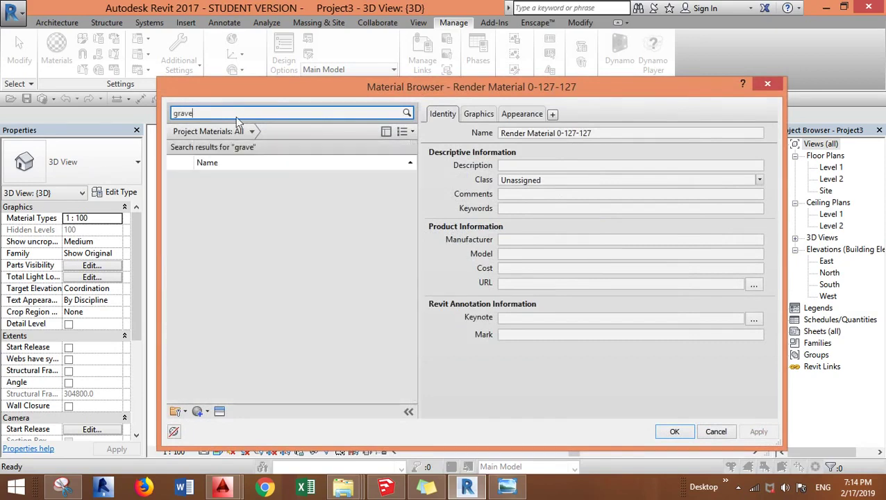
left_click(197, 411)
left_click(219, 412)
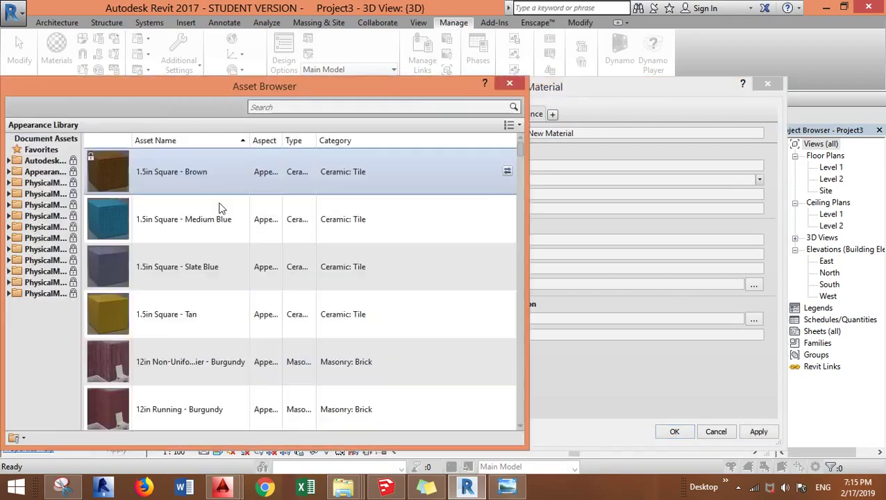
left_click(286, 108)
type("gravel")
key("Return")
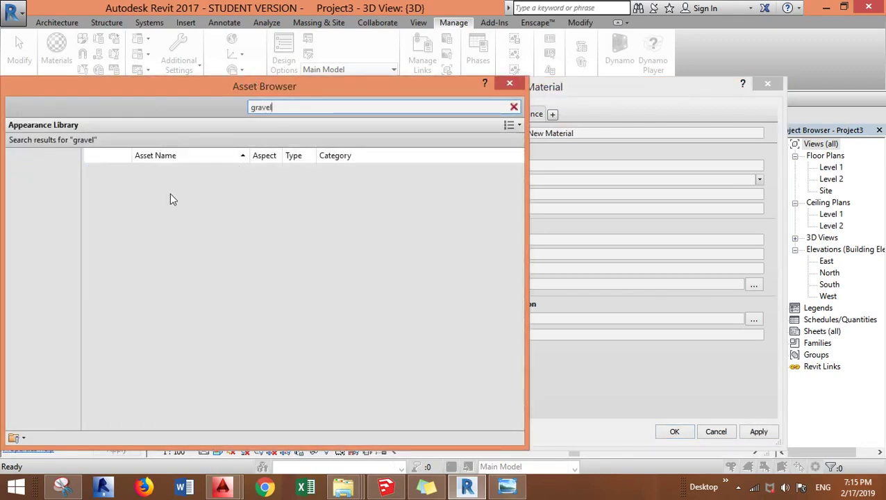
double_click(178, 284)
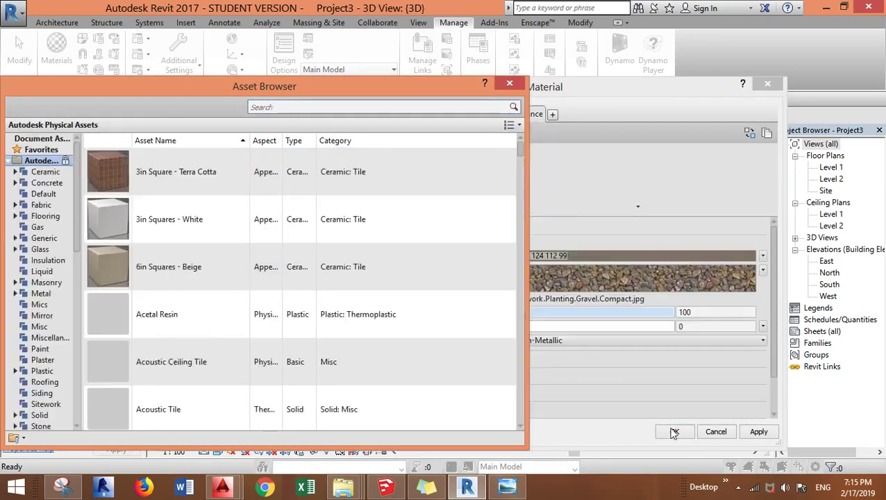
left_click(674, 433)
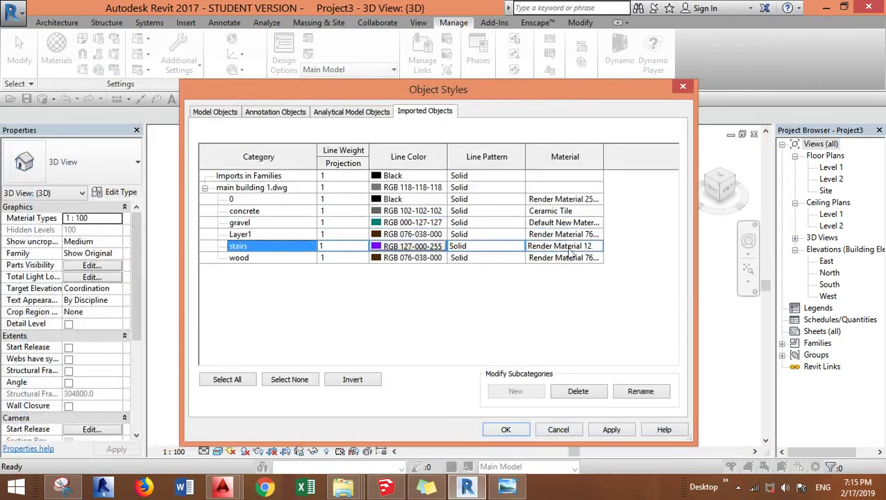
Step: Assign Oak Flooring to the wood layer and apply the Object Styles changes
left_click(564, 234)
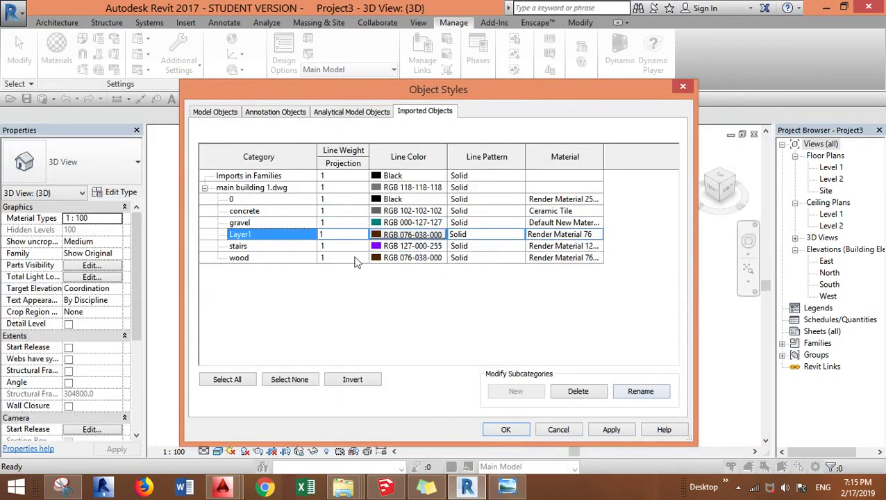
left_click(583, 257)
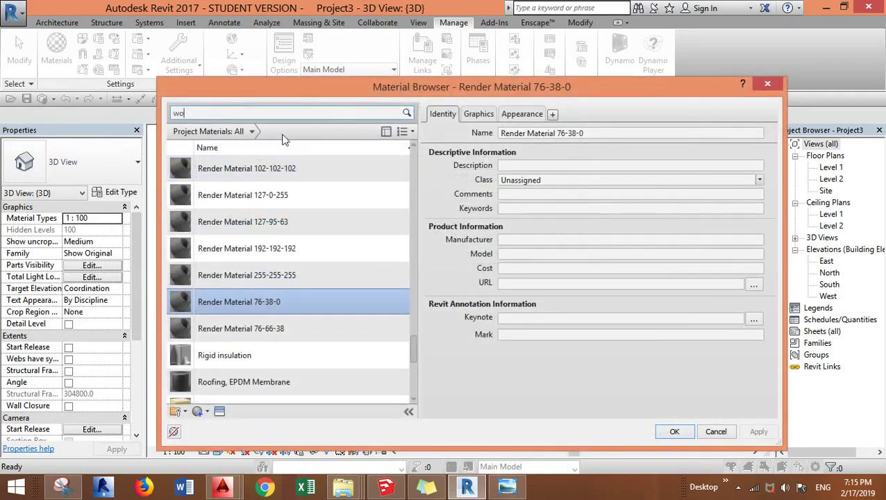
type("wood")
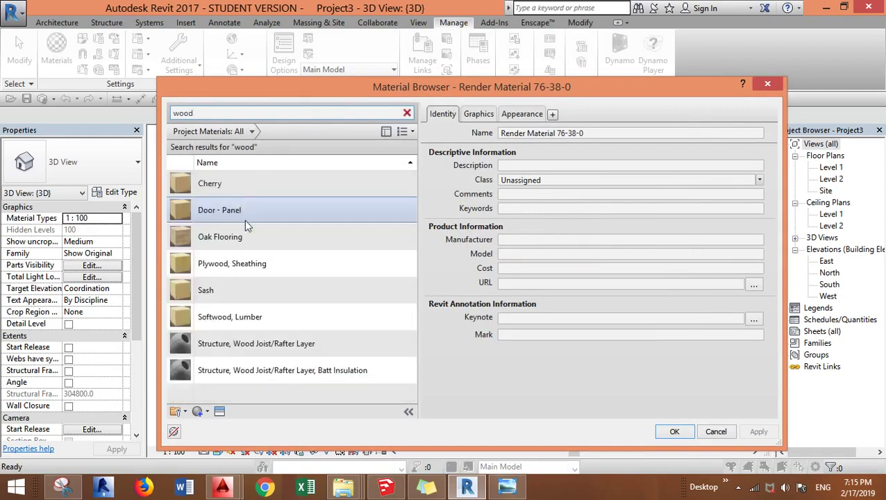
left_click(240, 264)
left_click(220, 237)
left_click(674, 431)
left_click(611, 429)
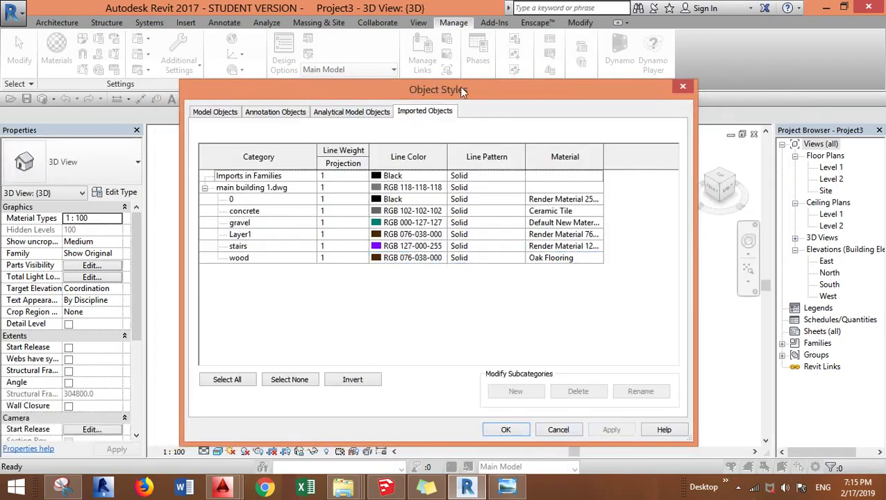
Step: Check the gravel and wood textures on the building, then accept the Object Styles material changes
left_click_drag(456, 87, 743, 55)
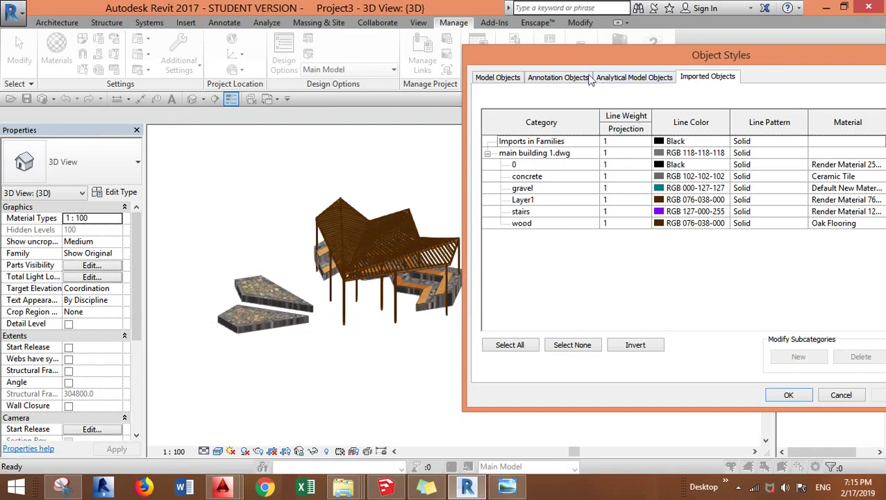
left_click_drag(565, 56, 379, 58)
left_click(367, 202)
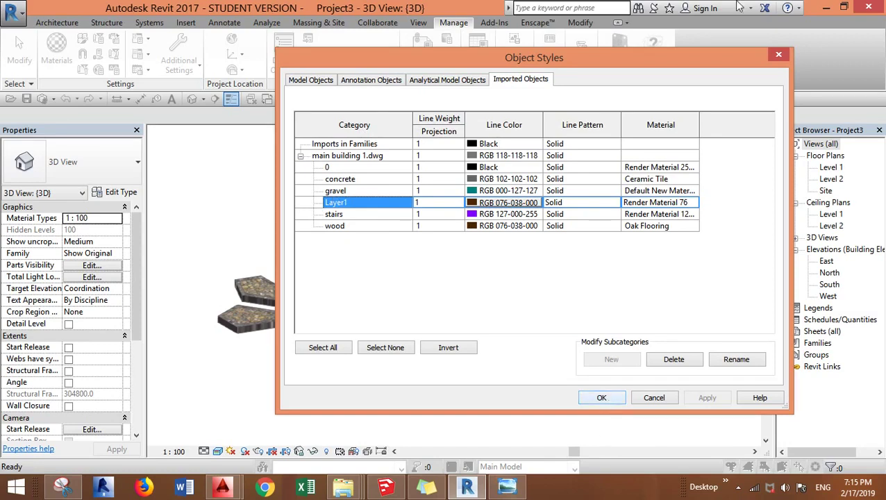
left_click(609, 402)
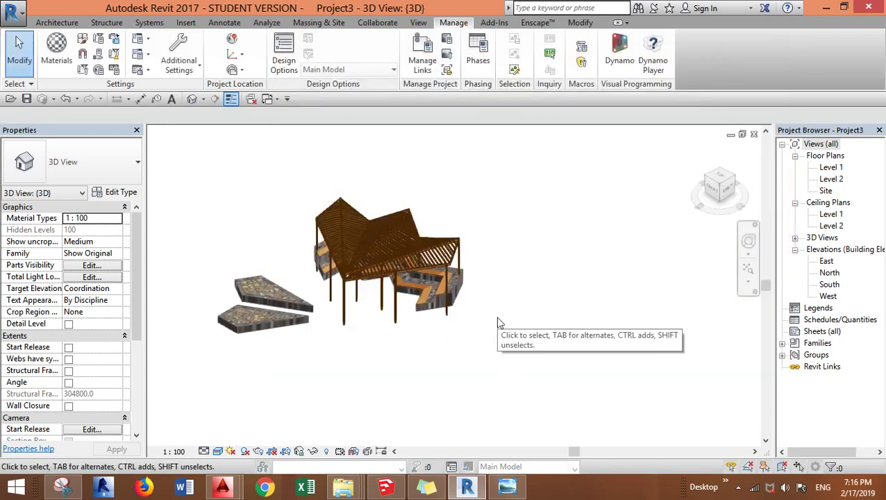